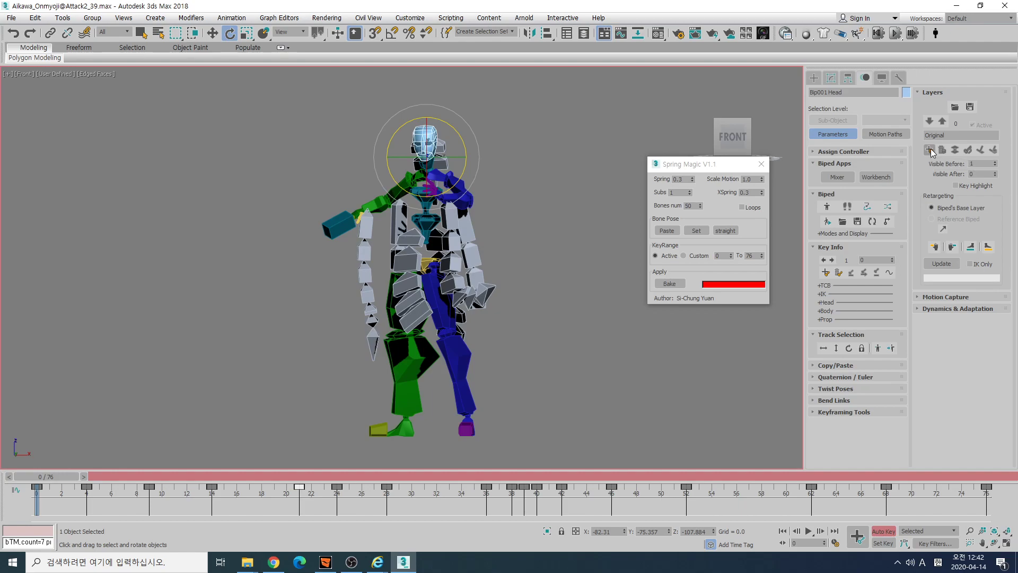
# Add an animation layer, jump to frame 28, collapse the layer back, and deselect the head
pyautogui.click(930, 150)
pyautogui.click(383, 474)
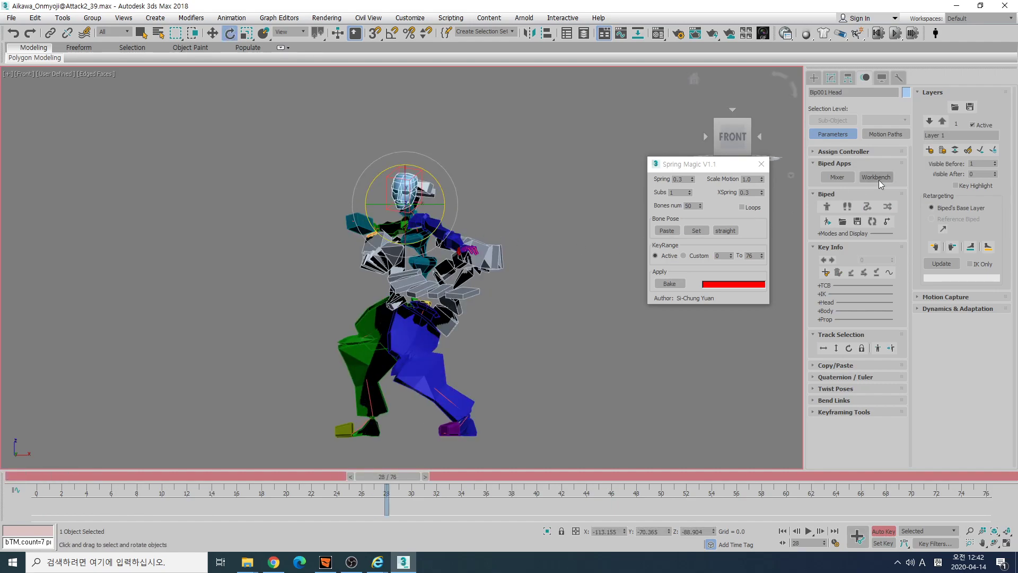
pyautogui.click(954, 152)
pyautogui.click(588, 257)
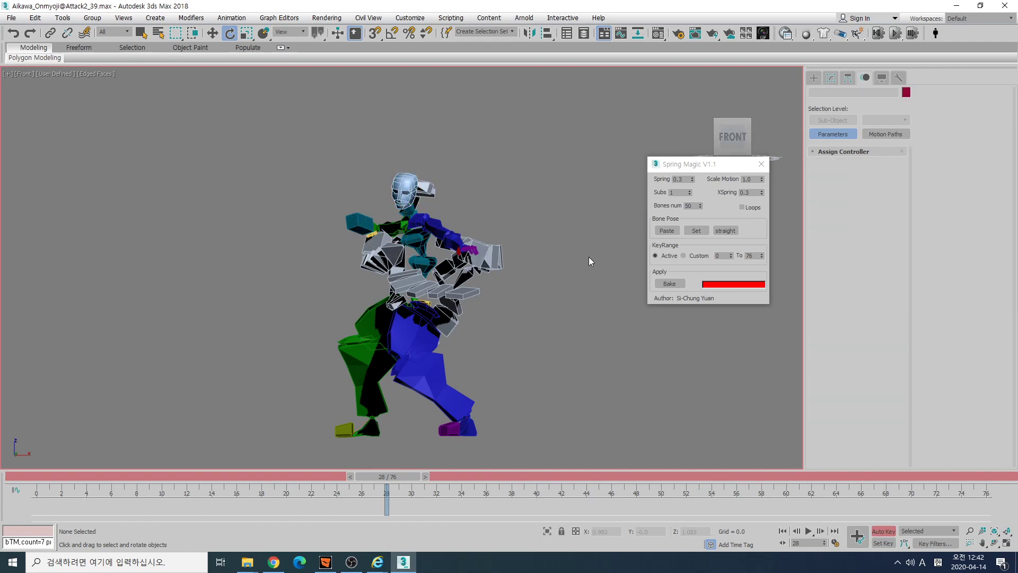
# Centre the legs in the view, return to frame 0, and select the whole hanging tail chain
pyautogui.moveTo(471, 339); pyautogui.dragTo(500, 300, button='middle')
pyautogui.scroll(4, 502, 313)
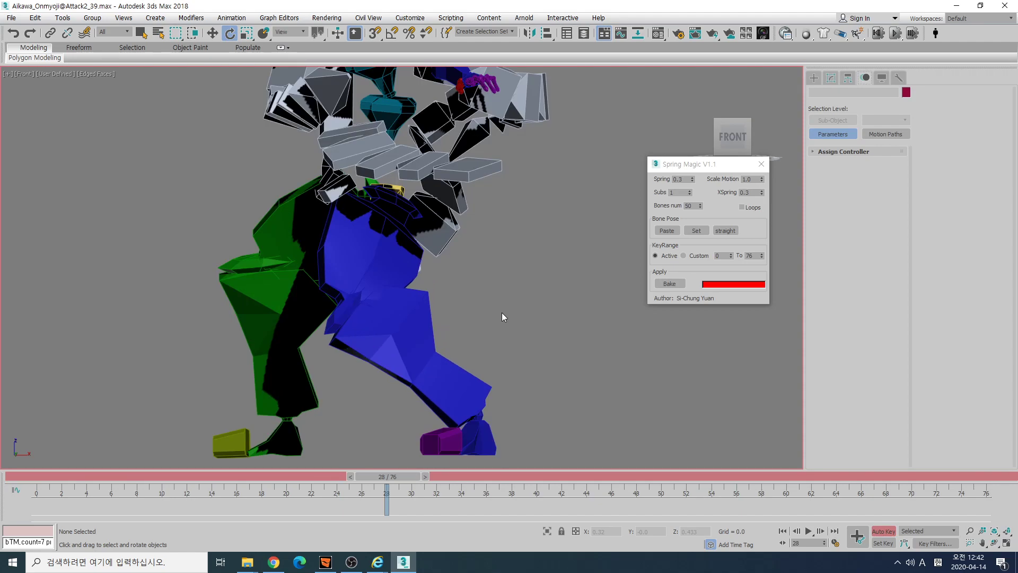
pyautogui.scroll(-2, 502, 313)
pyautogui.click(30, 478)
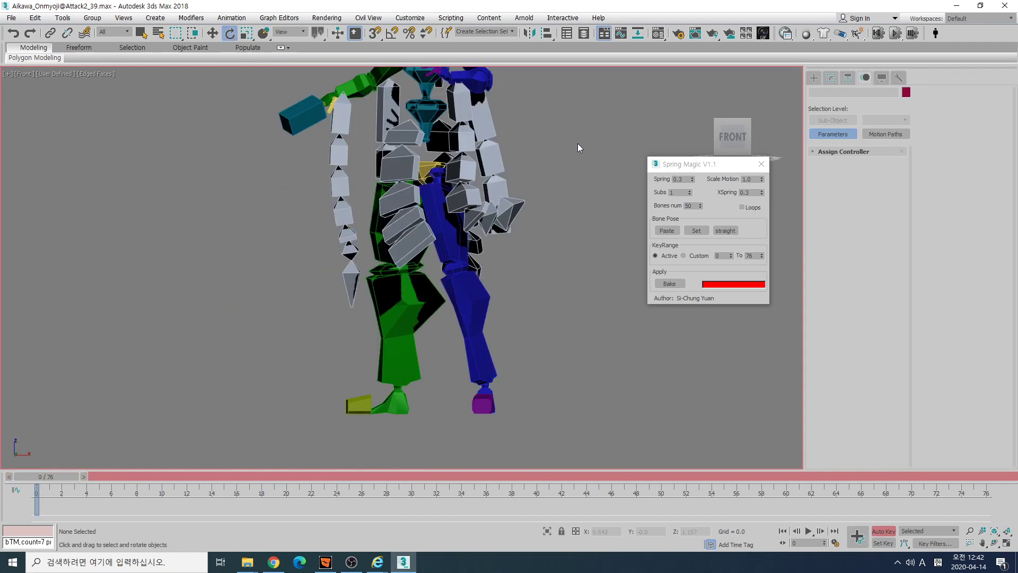
pyautogui.click(424, 112)
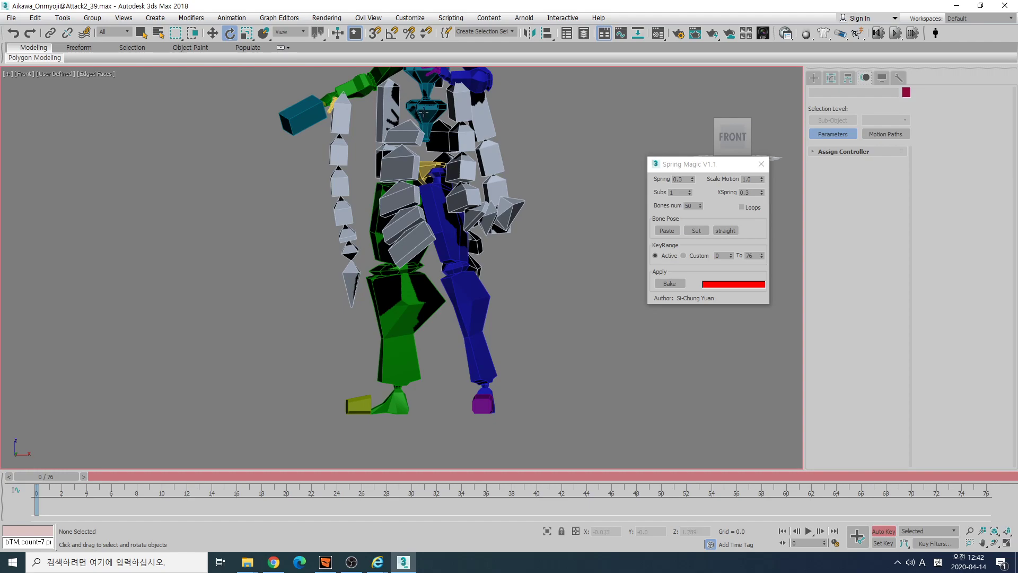
pyautogui.click(554, 123)
pyautogui.doubleClick(346, 119)
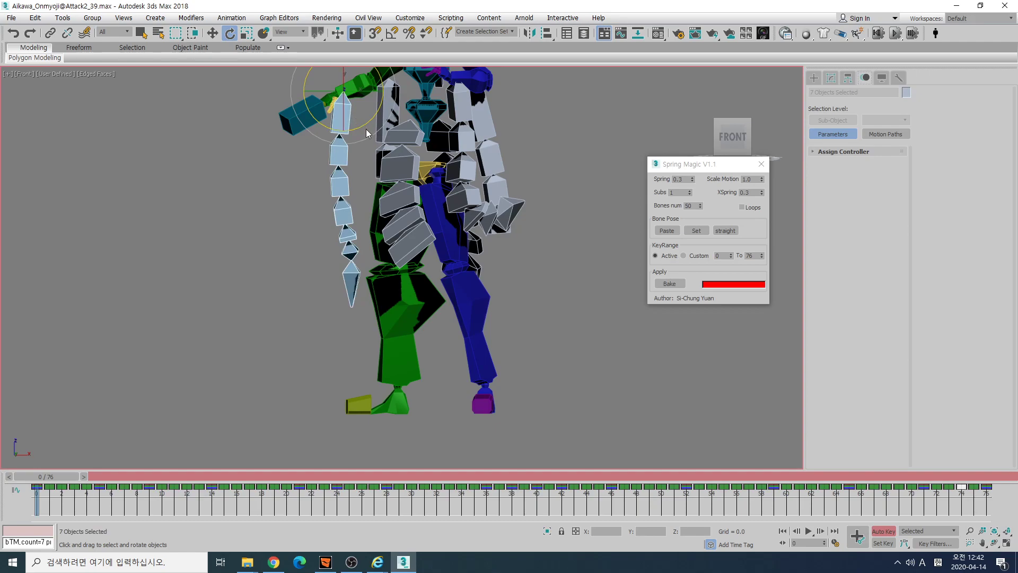
# Select Bone_Tail_R_01 and bake Spring Magic motion onto the tail chain
pyautogui.moveTo(486, 124); pyautogui.dragTo(473, 201, button='middle')
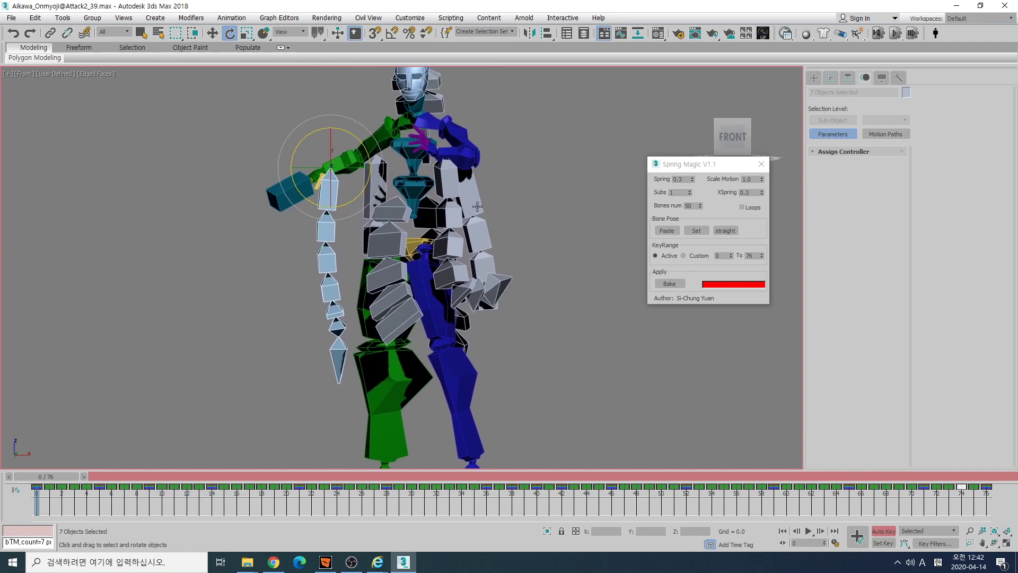
pyautogui.click(543, 177)
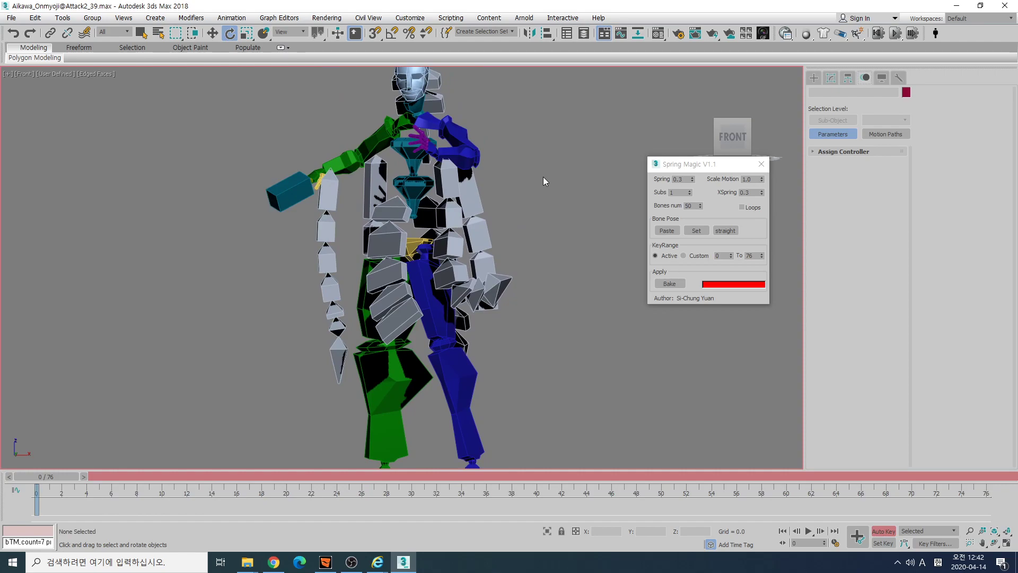
pyautogui.click(326, 194)
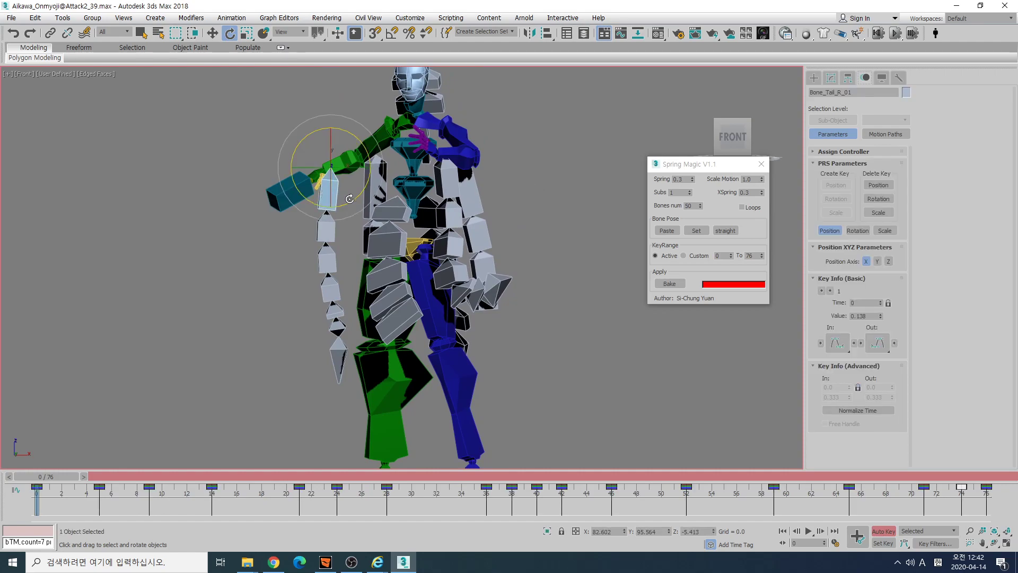
pyautogui.click(677, 283)
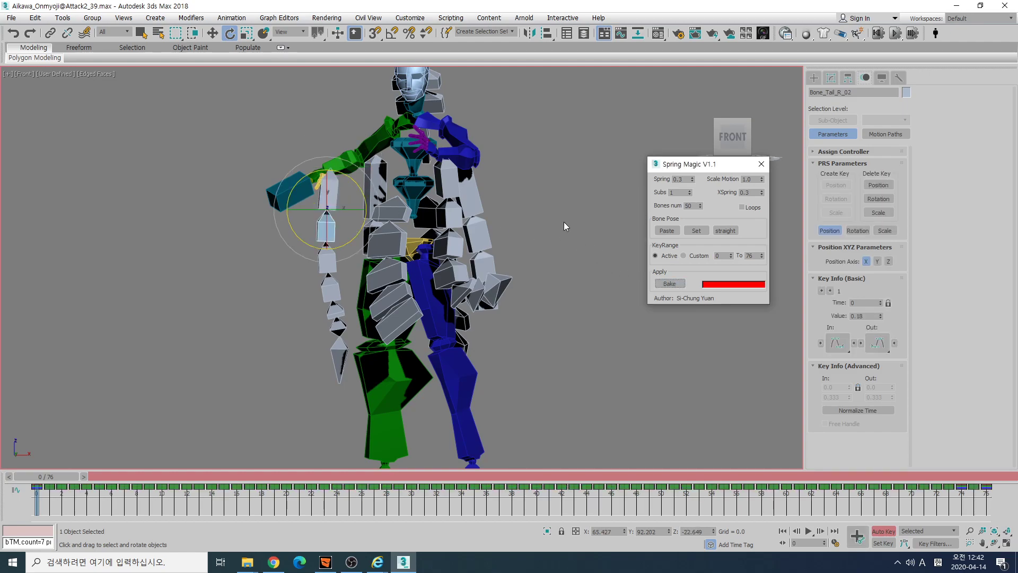
# Scrub to frame 28 and view the swinging tail from above
pyautogui.moveTo(257, 475); pyautogui.dragTo(393, 473)
pyautogui.press('e')
pyautogui.keyDown('alt'); pyautogui.moveTo(476, 312); pyautogui.dragTo(461, 397, button='middle'); pyautogui.keyUp('alt')
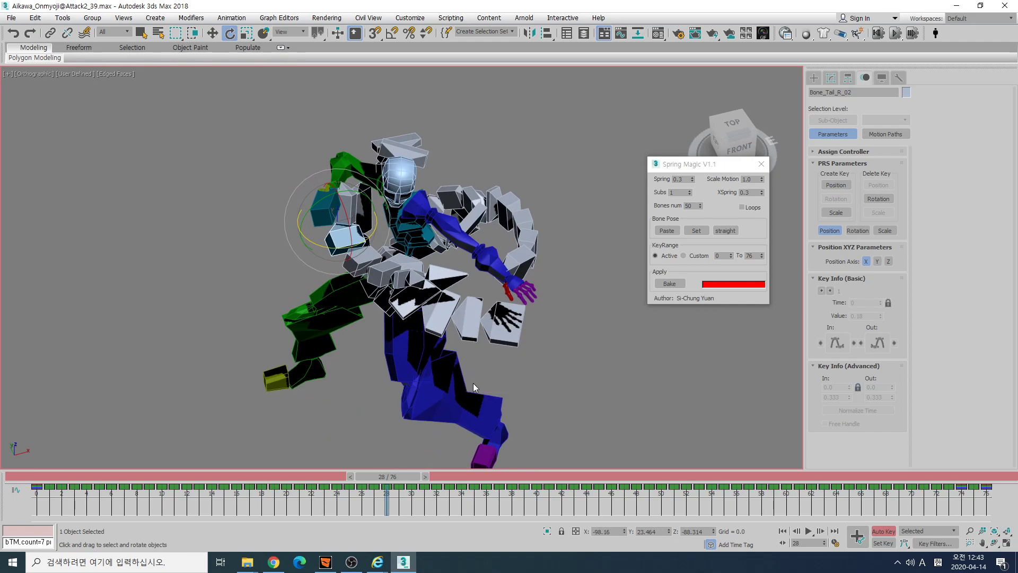
pyautogui.keyDown('alt'); pyautogui.moveTo(478, 348); pyautogui.dragTo(446, 352, button='middle'); pyautogui.keyUp('alt')
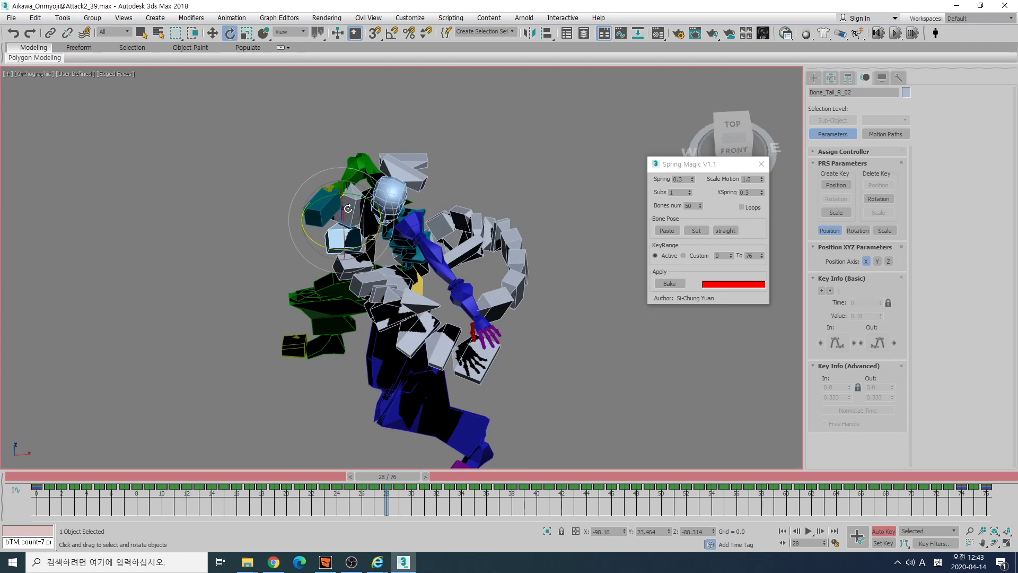
pyautogui.click(426, 122)
pyautogui.click(357, 198)
pyautogui.moveTo(371, 207); pyautogui.dragTo(327, 242)
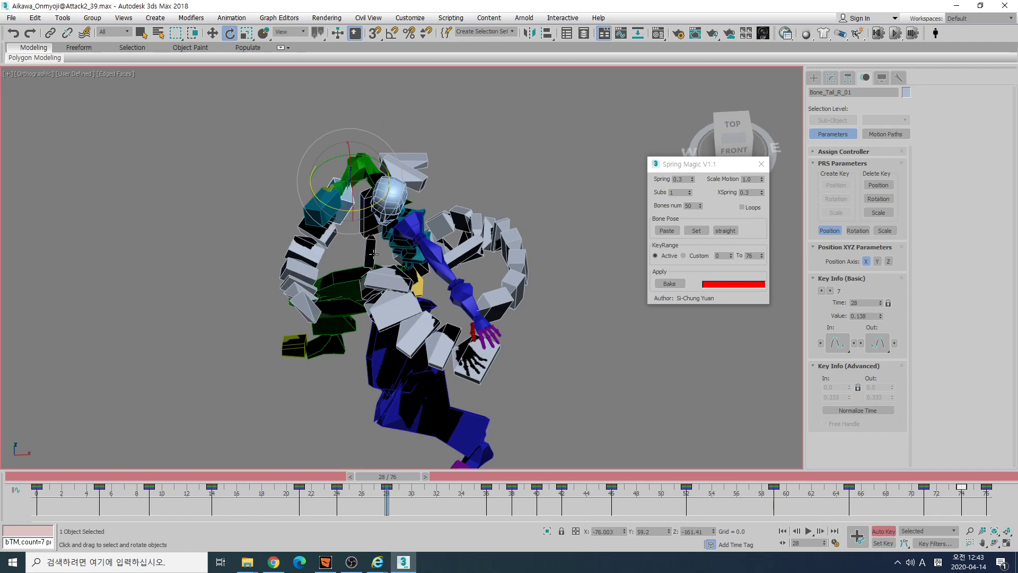
pyautogui.hotkey('ctrl', 'z')
pyautogui.hotkey('ctrl', 'z')
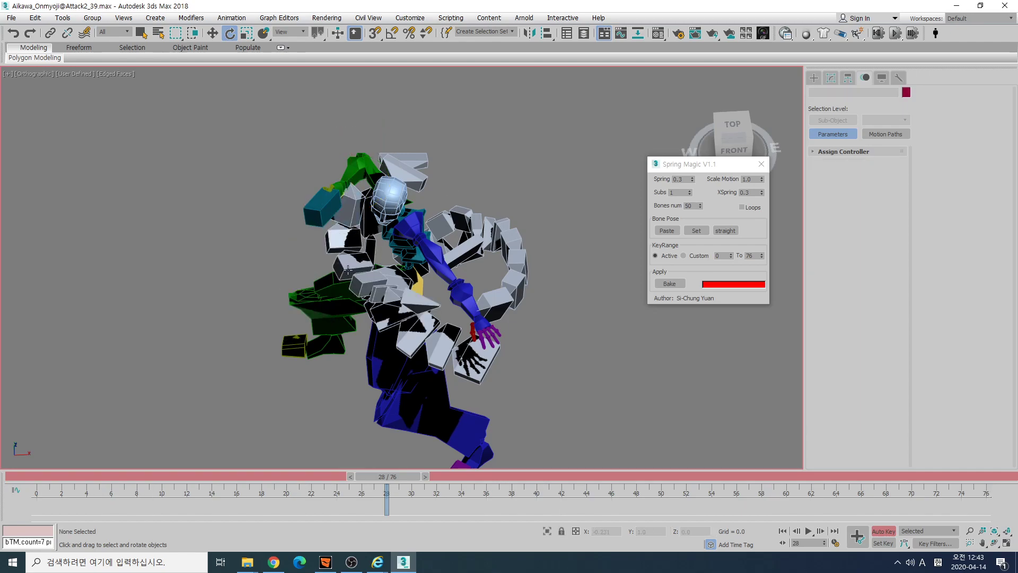
pyautogui.click(361, 278)
pyautogui.scroll(5, 364, 286)
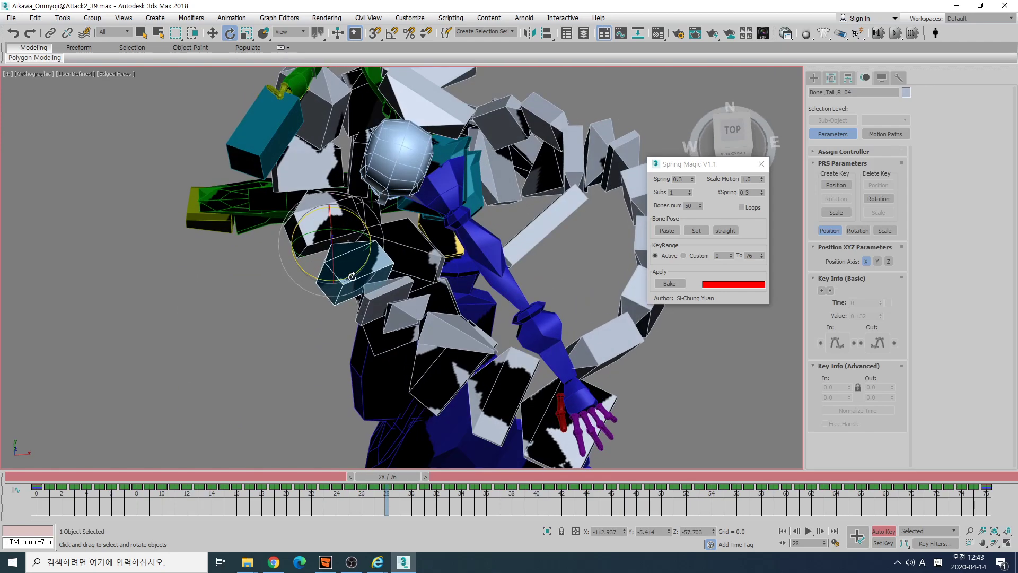
pyautogui.moveTo(337, 288); pyautogui.dragTo(337, 289)
pyautogui.hotkey('ctrl', 'z')
pyautogui.keyDown('alt'); pyautogui.moveTo(357, 271); pyautogui.dragTo(382, 270, button='middle'); pyautogui.keyUp('alt')
pyautogui.moveTo(358, 270); pyautogui.dragTo(354, 293)
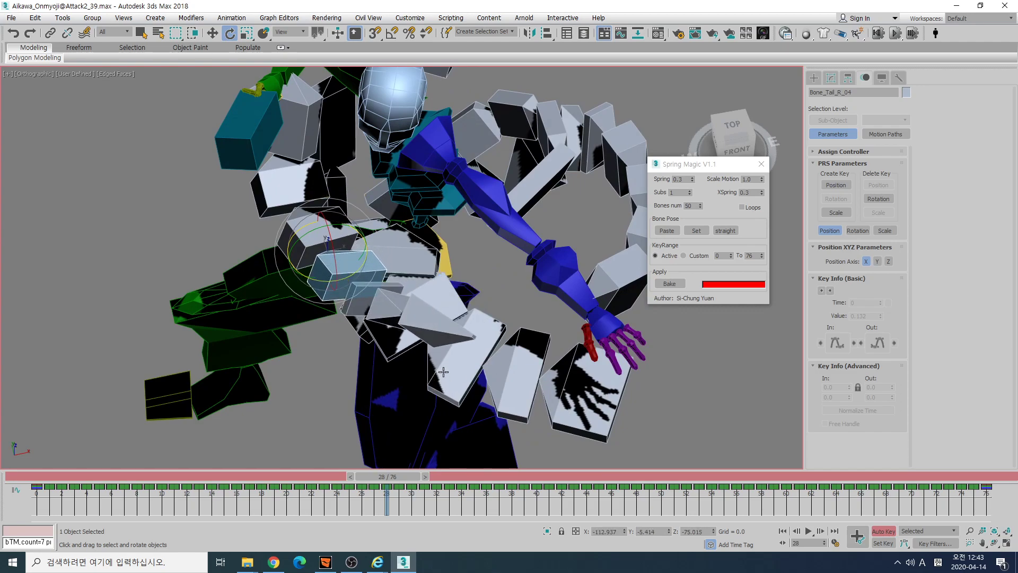
pyautogui.keyDown('alt'); pyautogui.moveTo(461, 242); pyautogui.dragTo(460, 263, button='middle'); pyautogui.keyUp('alt')
pyautogui.scroll(-3, 458, 254)
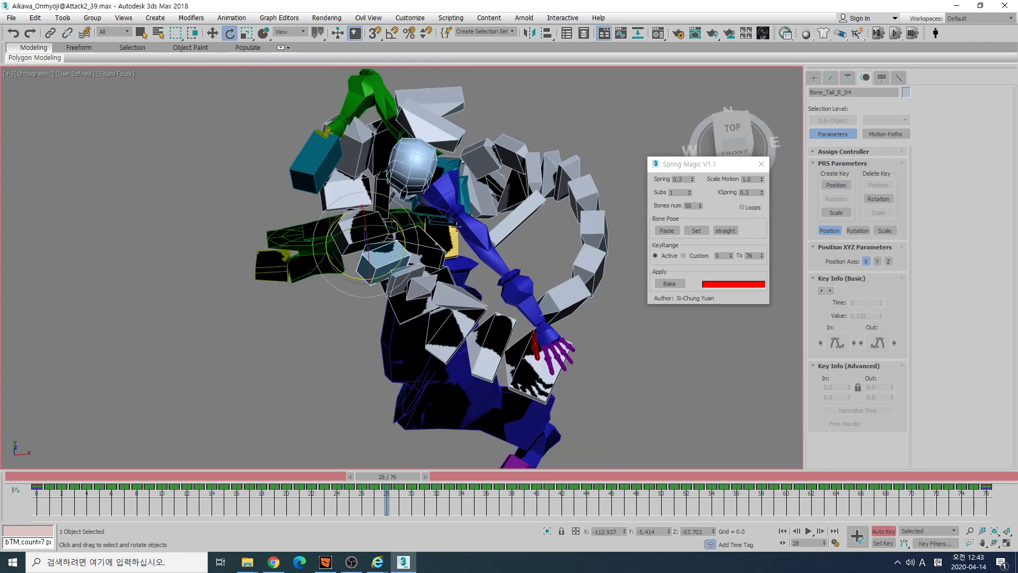
pyautogui.moveTo(402, 192); pyautogui.dragTo(392, 260, button='middle')
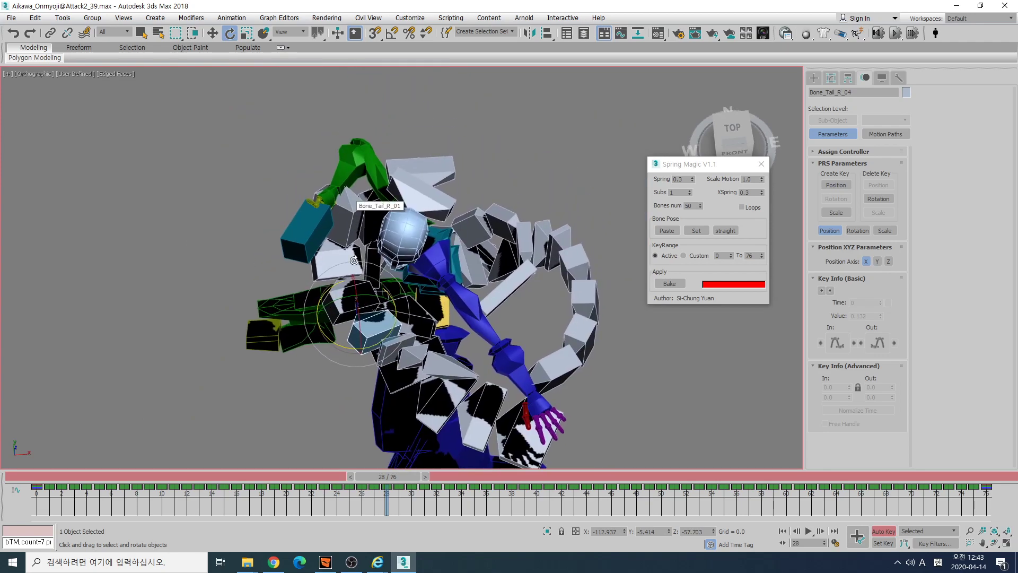
pyautogui.press('f')
pyautogui.moveTo(256, 291); pyautogui.dragTo(342, 246, button='middle')
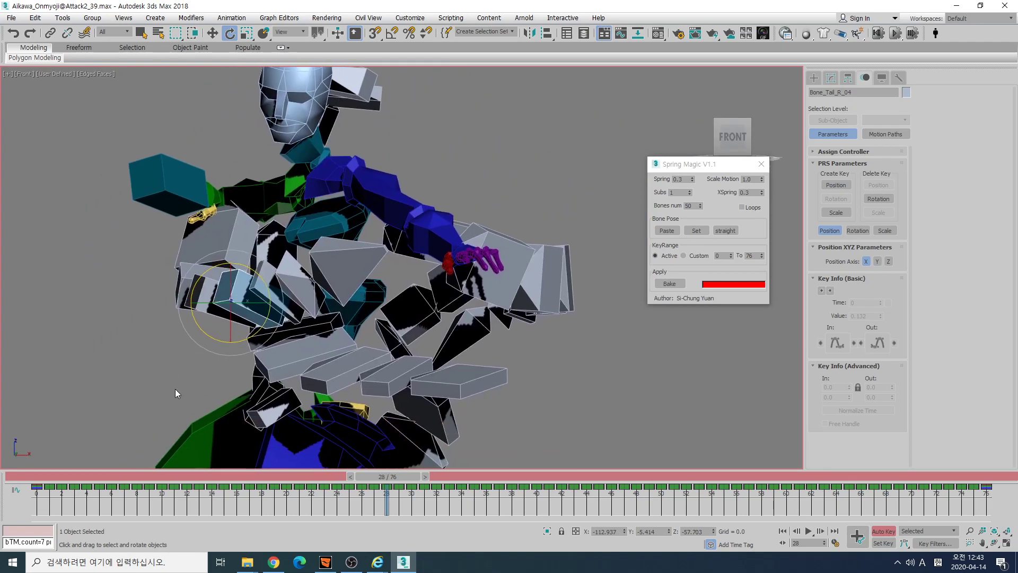
# Reselect the tail chain and show the Animation Layers toolbar from the Animation menu, repositioning it
pyautogui.doubleClick(231, 225)
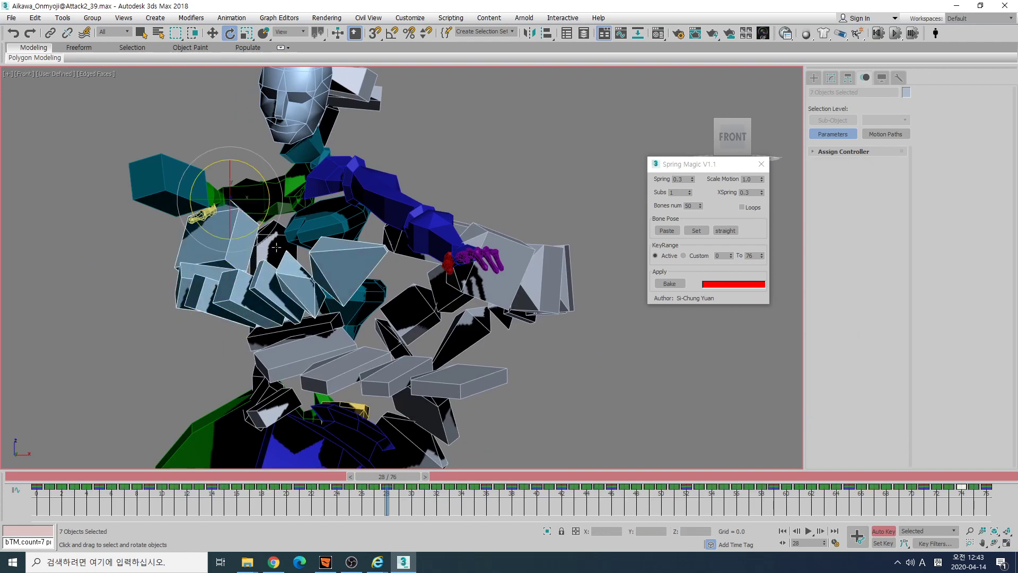
pyautogui.click(232, 18)
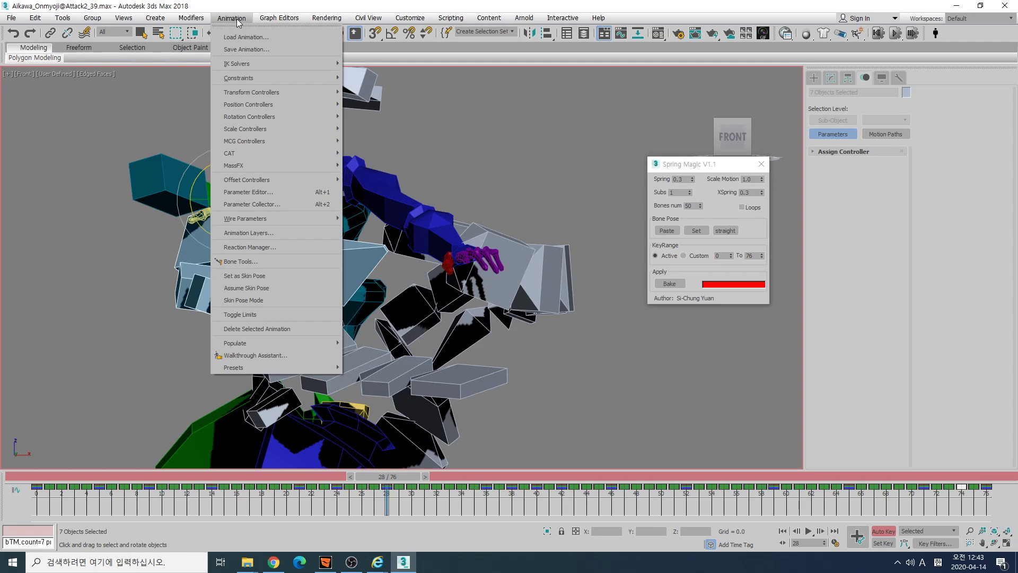
pyautogui.click(249, 234)
pyautogui.moveTo(74, 153); pyautogui.dragTo(464, 55)
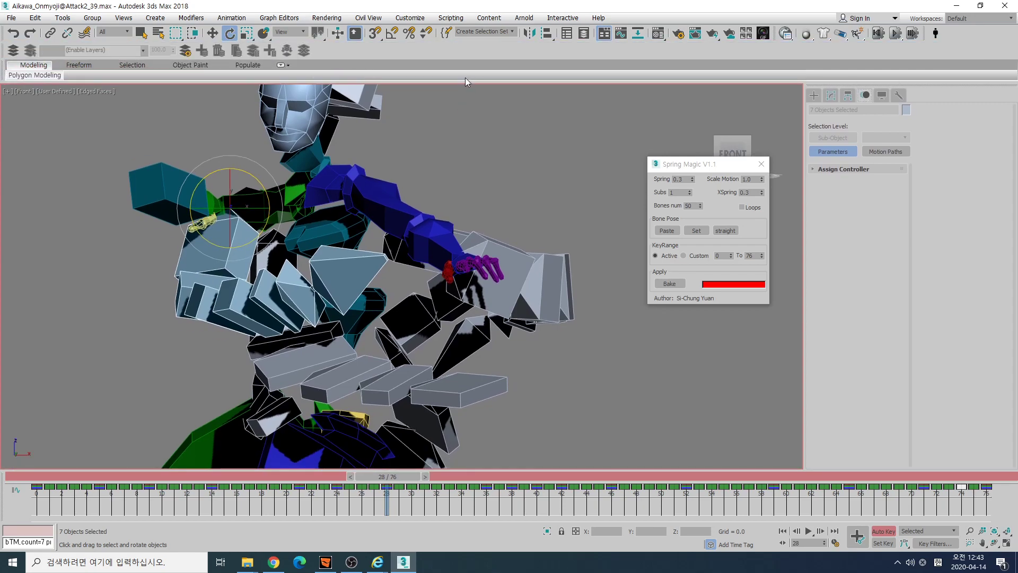
# Dock the Animation Layers toolbar, reselect the seven tail bones, and call up Enable Anim Layers
pyautogui.moveTo(6, 51); pyautogui.dragTo(42, 48)
pyautogui.click(34, 75)
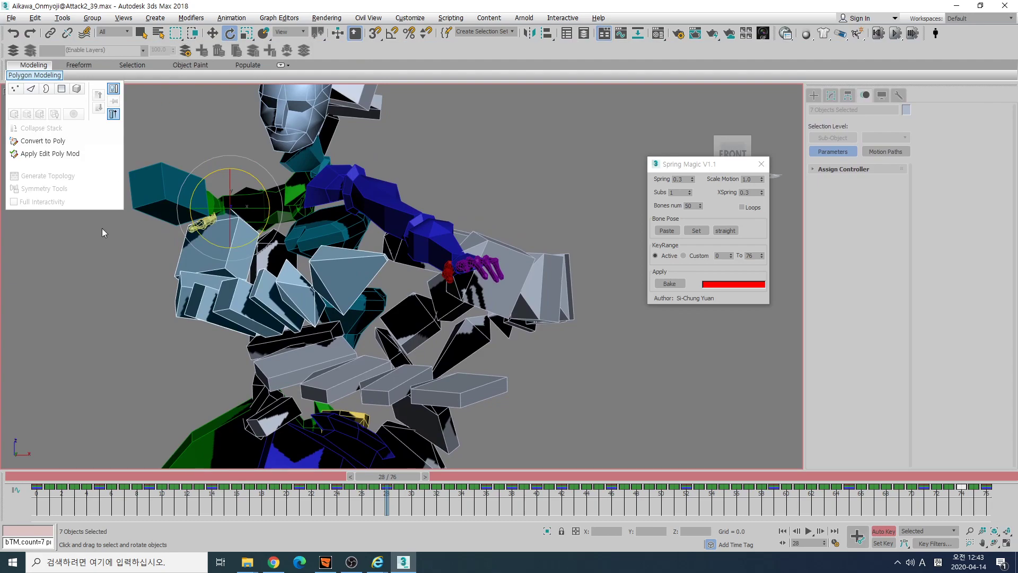
pyautogui.click(89, 221)
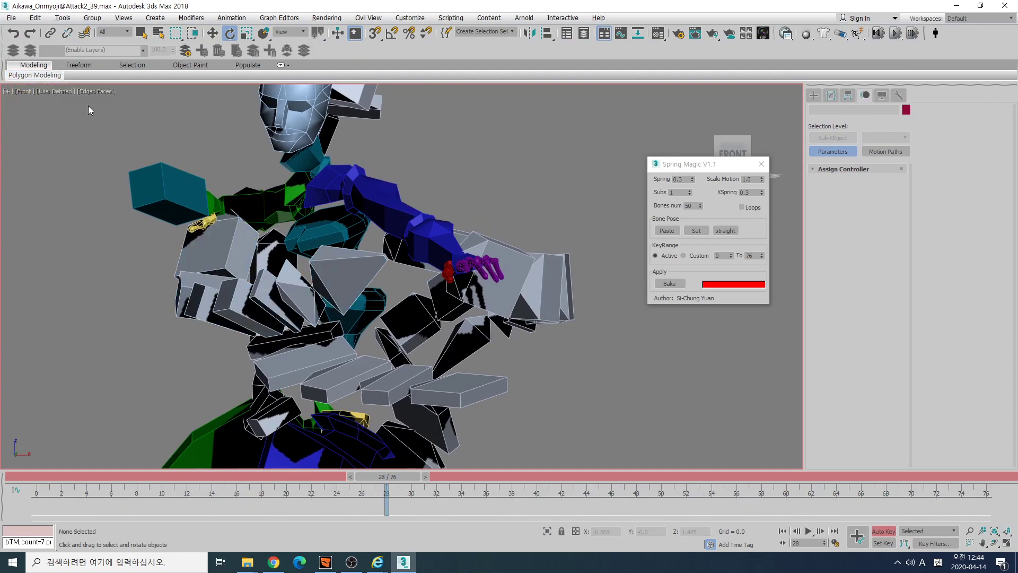
pyautogui.doubleClick(232, 231)
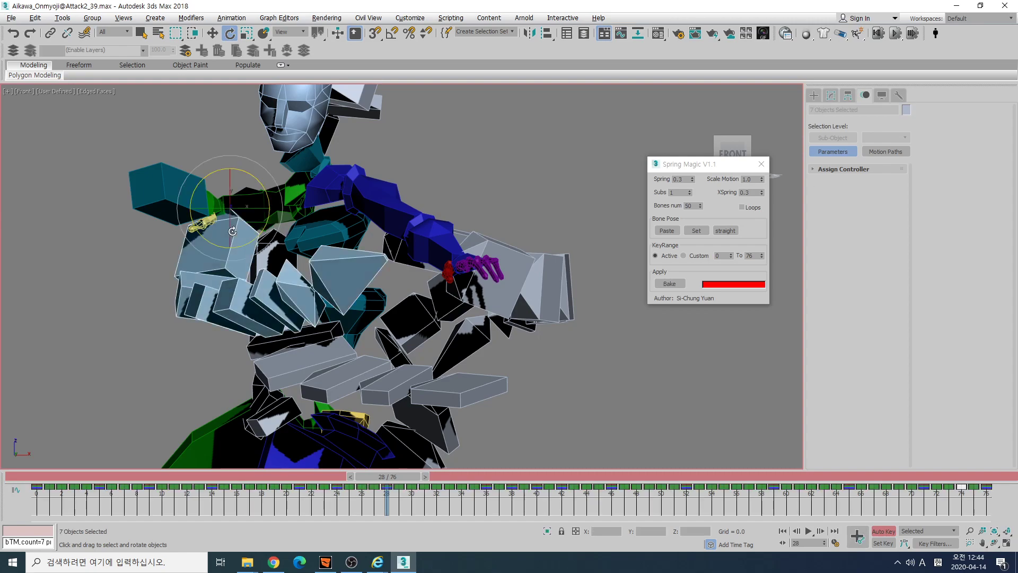
pyautogui.click(12, 50)
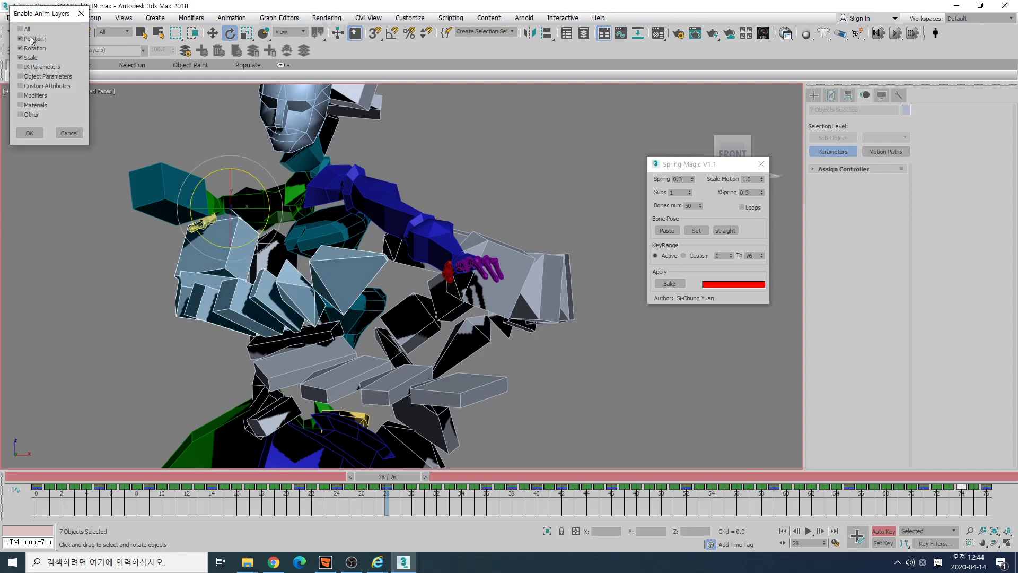
# Enable animation layers on the seven tail bones with Scale excluded
pyautogui.click(40, 39)
pyautogui.click(29, 60)
pyautogui.click(32, 133)
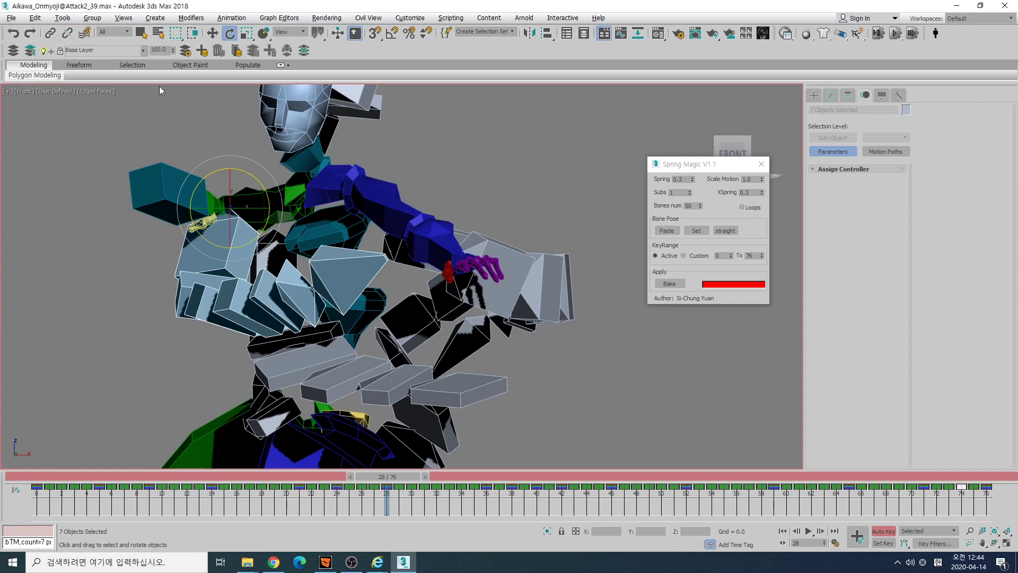
# Accept the Anim Layer Properties unchanged and start adding the new layer AnimLayer219
pyautogui.click(183, 54)
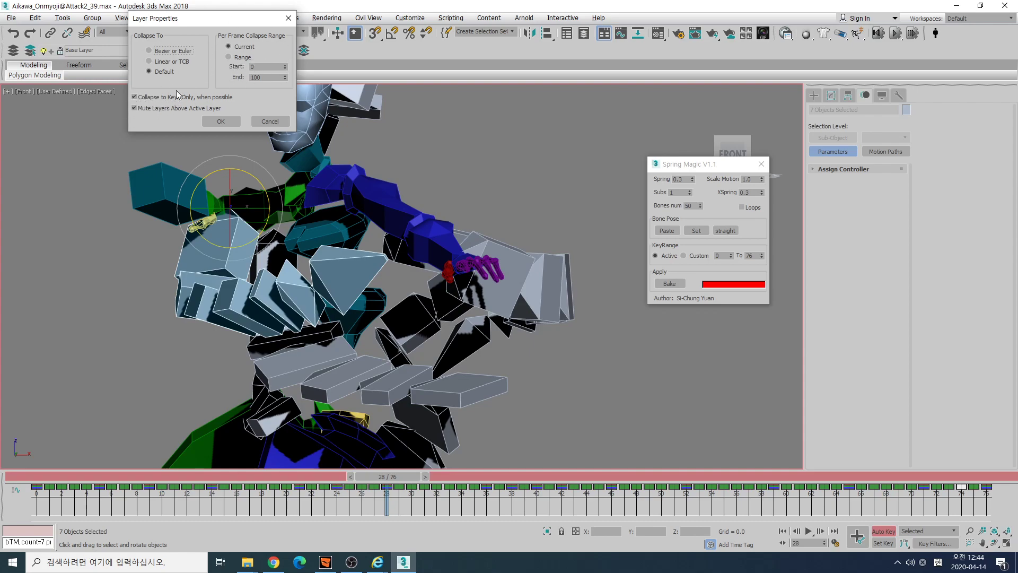
pyautogui.click(221, 121)
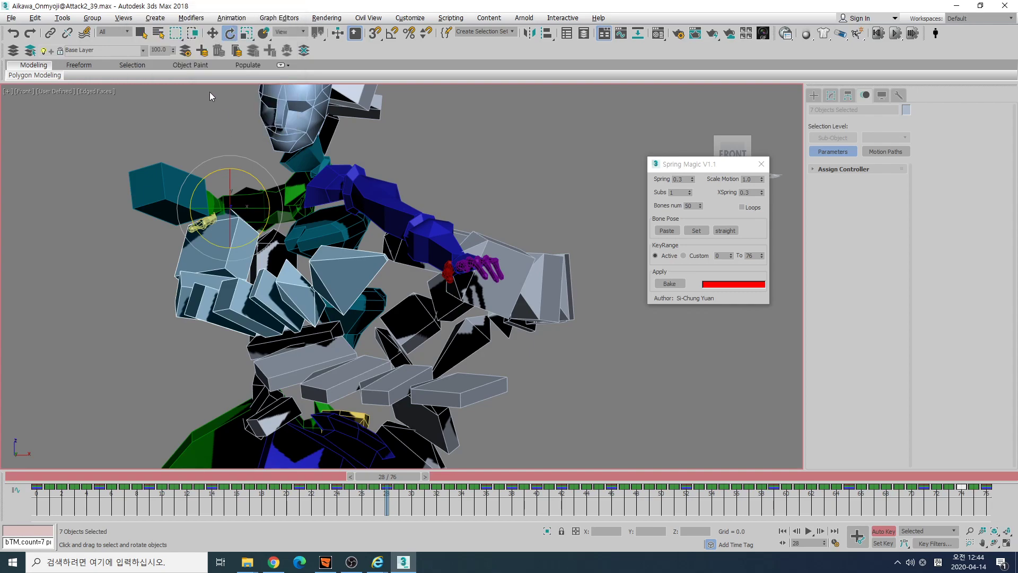
pyautogui.click(202, 53)
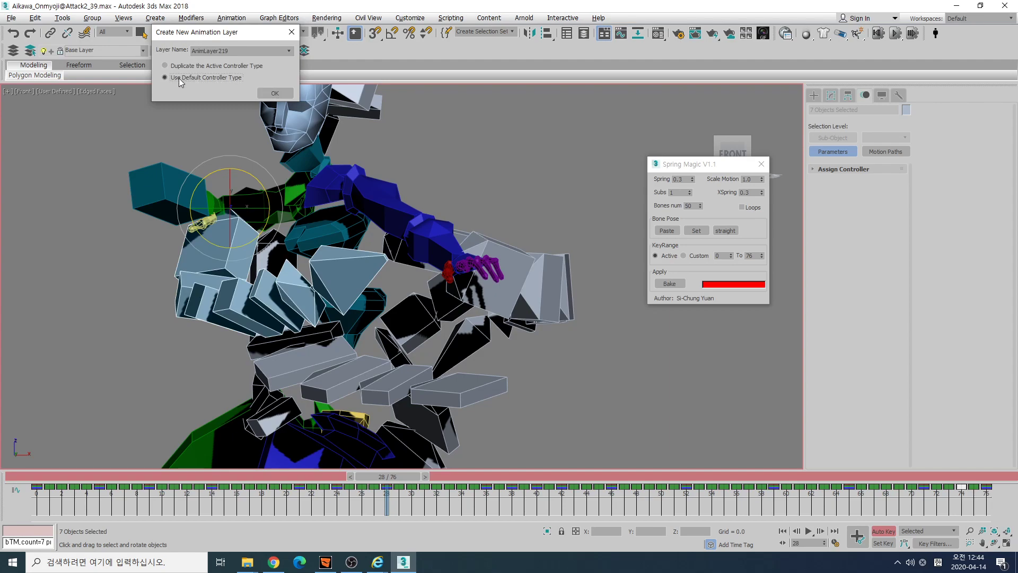
# Create AnimLayer219, select Bone_Tail_R_04, and go to the start of the animation
pyautogui.click(274, 93)
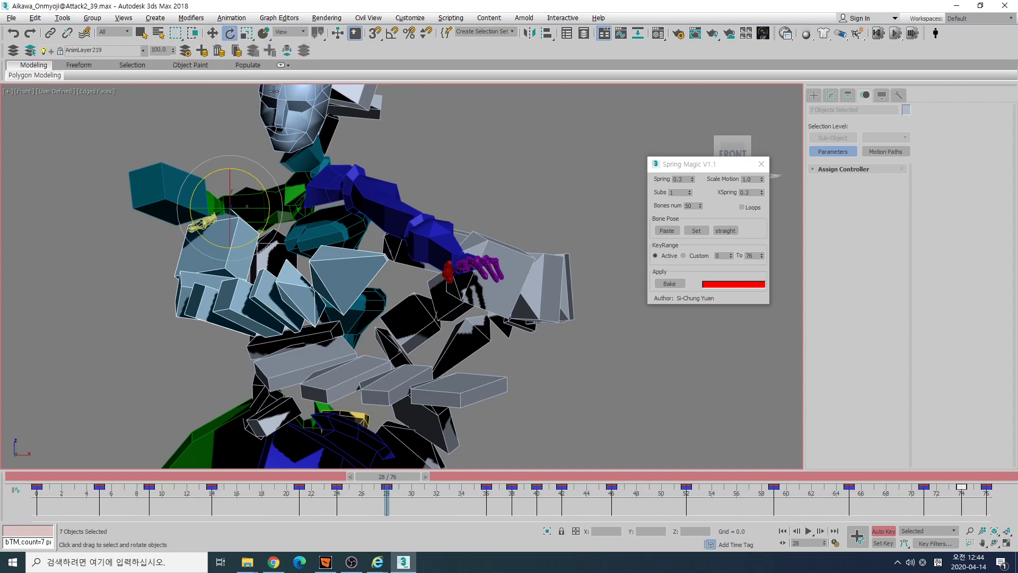
pyautogui.click(233, 295)
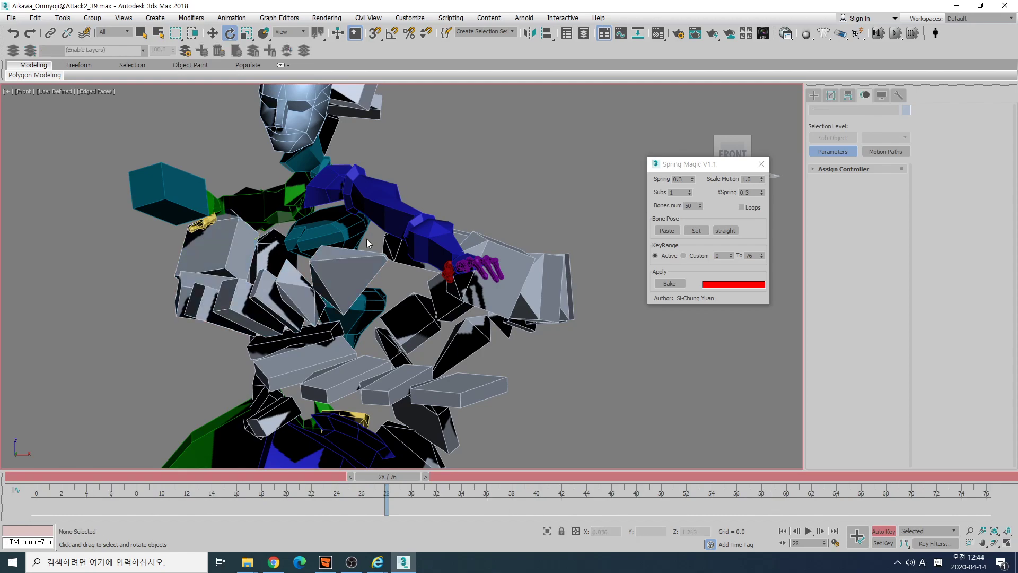
pyautogui.keyDown('alt'); pyautogui.moveTo(234, 294); pyautogui.dragTo(219, 366, button='middle'); pyautogui.keyUp('alt')
pyautogui.moveTo(49, 480); pyautogui.dragTo(40, 478)
pyautogui.keyDown('alt'); pyautogui.moveTo(213, 390); pyautogui.dragTo(203, 314, button='middle'); pyautogui.keyUp('alt')
# Filter the trackbar to Current Transform, key the bone's rotation at frame 0, and move to frame 76
pyautogui.rightClick(115, 492)
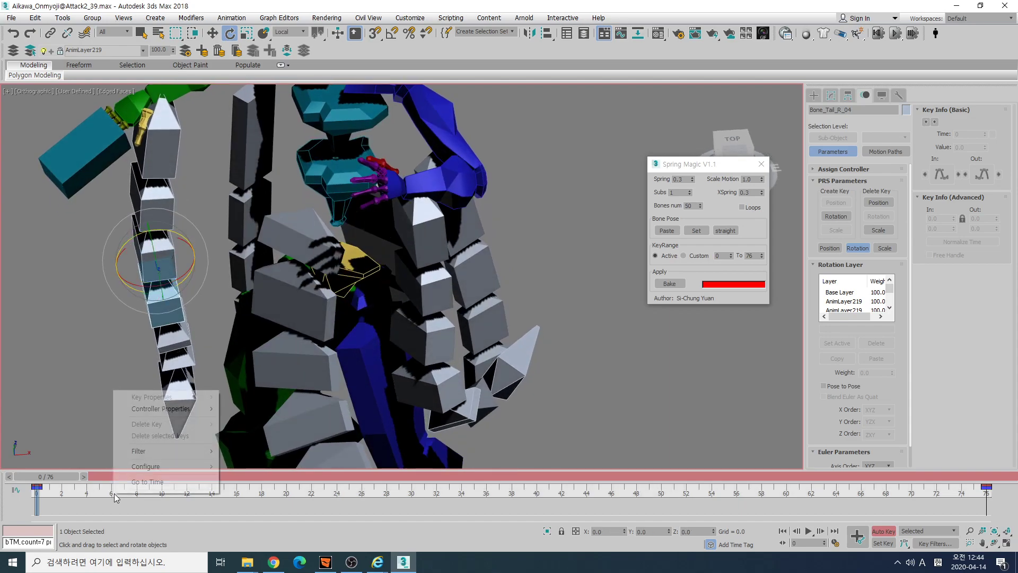
pyautogui.moveTo(152, 452)
pyautogui.click(283, 347)
pyautogui.keyDown('alt'); pyautogui.moveTo(231, 363); pyautogui.dragTo(167, 276, button='middle'); pyautogui.keyUp('alt')
pyautogui.moveTo(168, 275); pyautogui.dragTo(218, 319, button='middle')
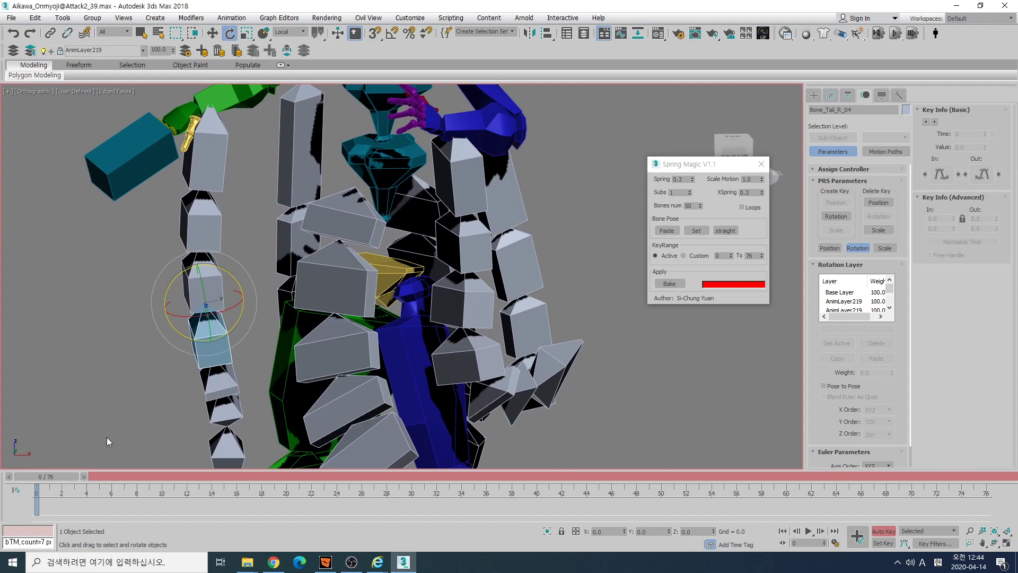
pyautogui.press('k')
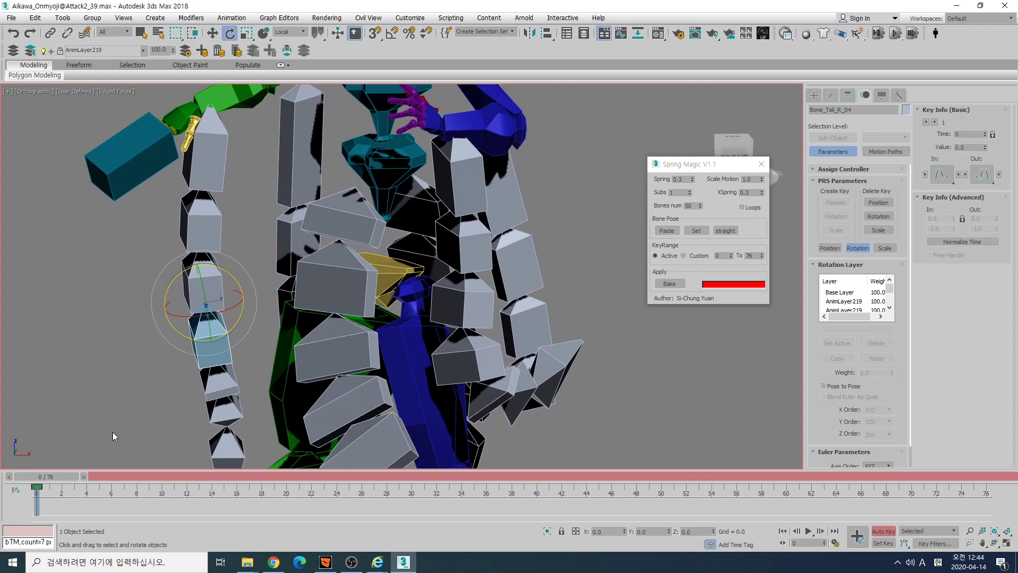
pyautogui.moveTo(24, 476); pyautogui.dragTo(377, 450)
# Rotate Bone_Tail_R_04 to key a new tail pose at frame 28
pyautogui.press('e')
pyautogui.keyDown('alt'); pyautogui.moveTo(313, 244); pyautogui.dragTo(310, 329, button='middle'); pyautogui.keyUp('alt')
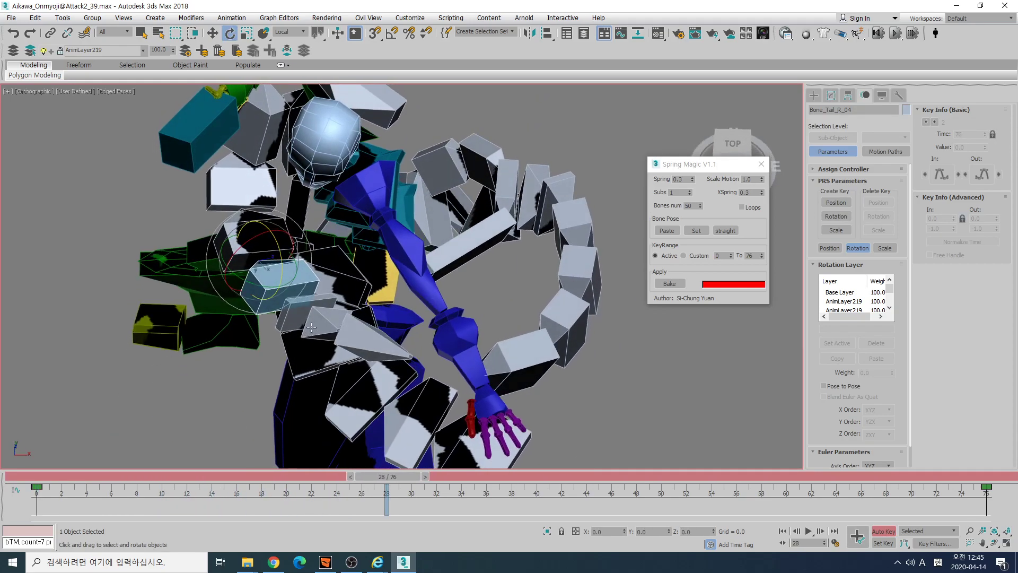
pyautogui.moveTo(292, 282); pyautogui.dragTo(301, 318)
pyautogui.hotkey('ctrl', 'z')
pyautogui.keyDown('alt'); pyautogui.moveTo(298, 325); pyautogui.dragTo(322, 342, button='middle'); pyautogui.keyUp('alt')
pyautogui.press(',')
pyautogui.press(',')
pyautogui.press(',')
pyautogui.press(',')
pyautogui.press(',')
pyautogui.press(',')
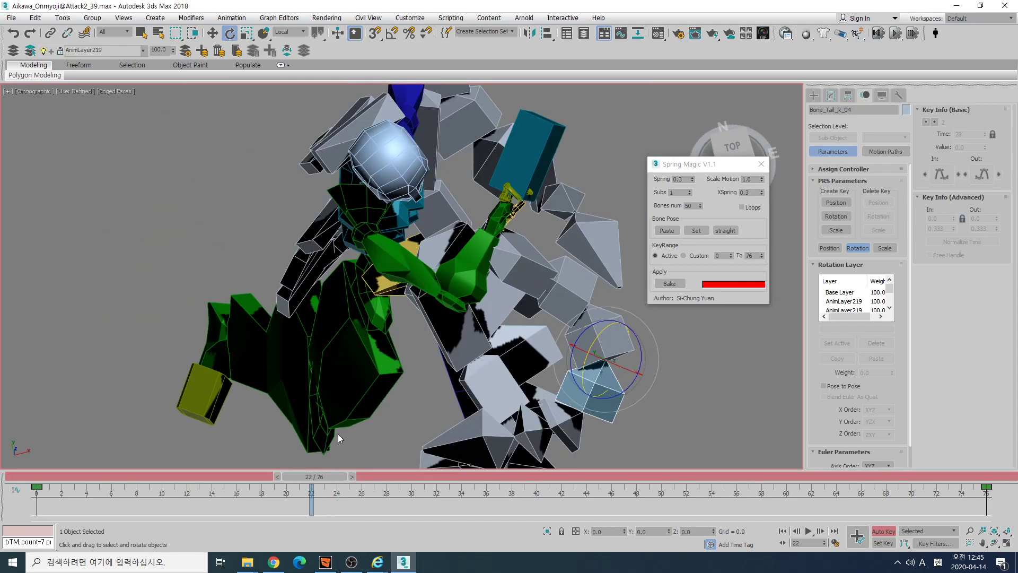
pyautogui.press('.')
pyautogui.press('.')
pyautogui.press('.')
pyautogui.press('.')
pyautogui.press('.')
pyautogui.press('.')
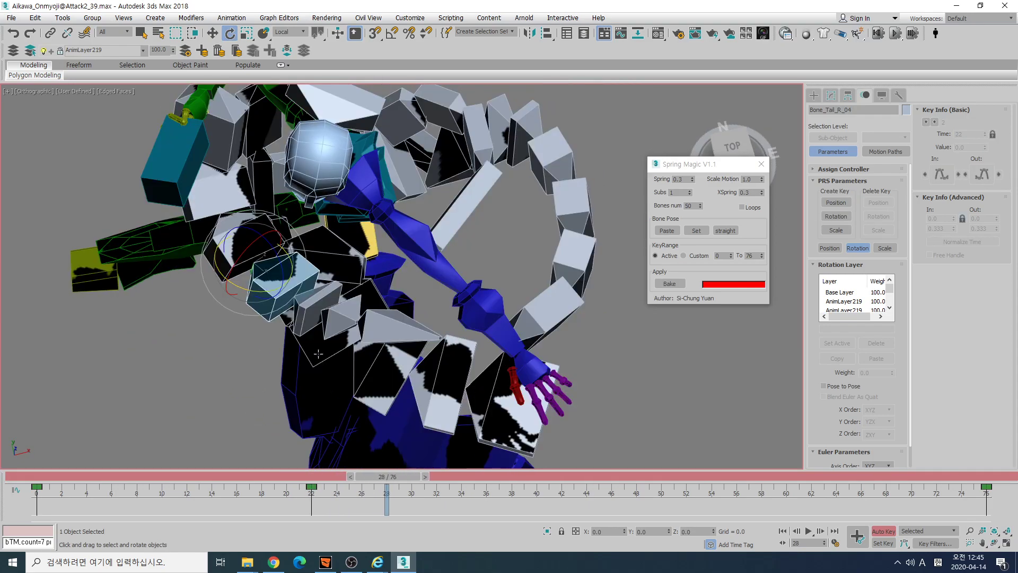
pyautogui.moveTo(254, 293); pyautogui.dragTo(233, 287)
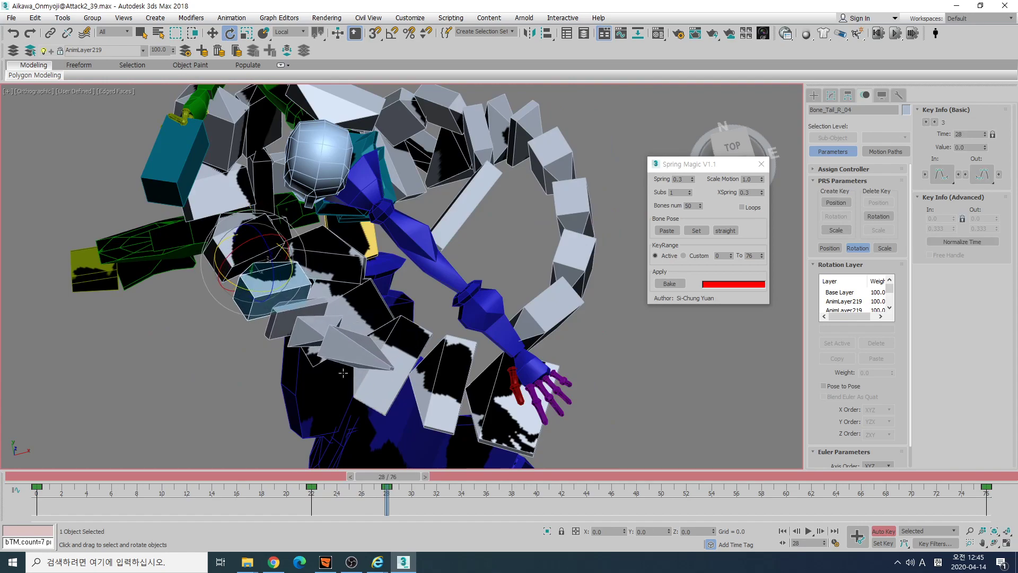
# Copy a tail rotation key to a later frame, preview the swing, and deselect the bone
pyautogui.press('.')
pyautogui.press('.')
pyautogui.press('.')
pyautogui.press('.')
pyautogui.press('.')
pyautogui.press('.')
pyautogui.keyDown('shift'); pyautogui.moveTo(986, 486); pyautogui.dragTo(481, 513); pyautogui.keyUp('shift')
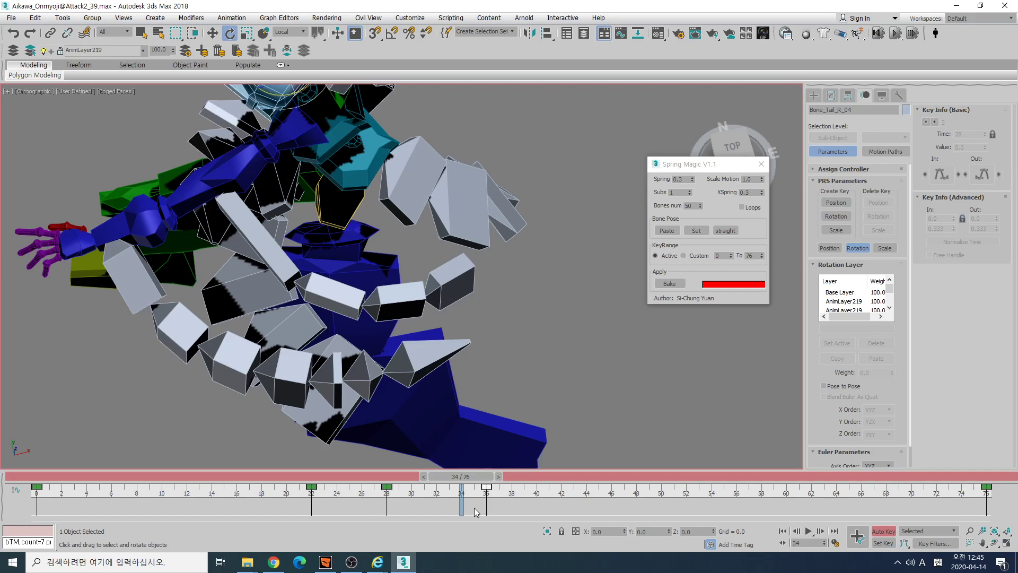
pyautogui.moveTo(288, 478); pyautogui.dragTo(463, 485)
pyautogui.scroll(-4, 415, 298)
pyautogui.keyDown('alt'); pyautogui.moveTo(415, 298); pyautogui.dragTo(507, 306, button='middle'); pyautogui.keyUp('alt')
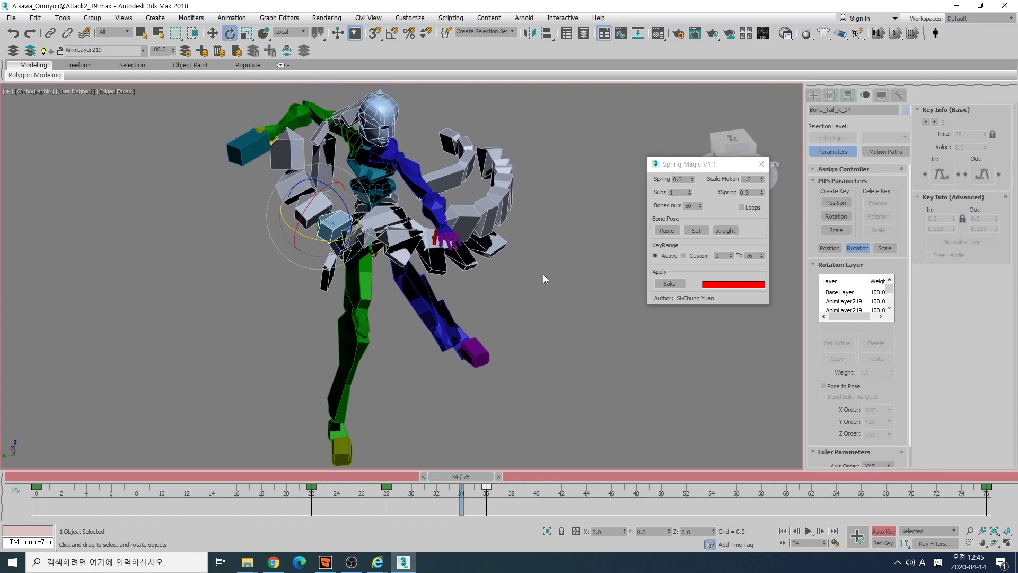
pyautogui.click(543, 274)
pyautogui.click(327, 227)
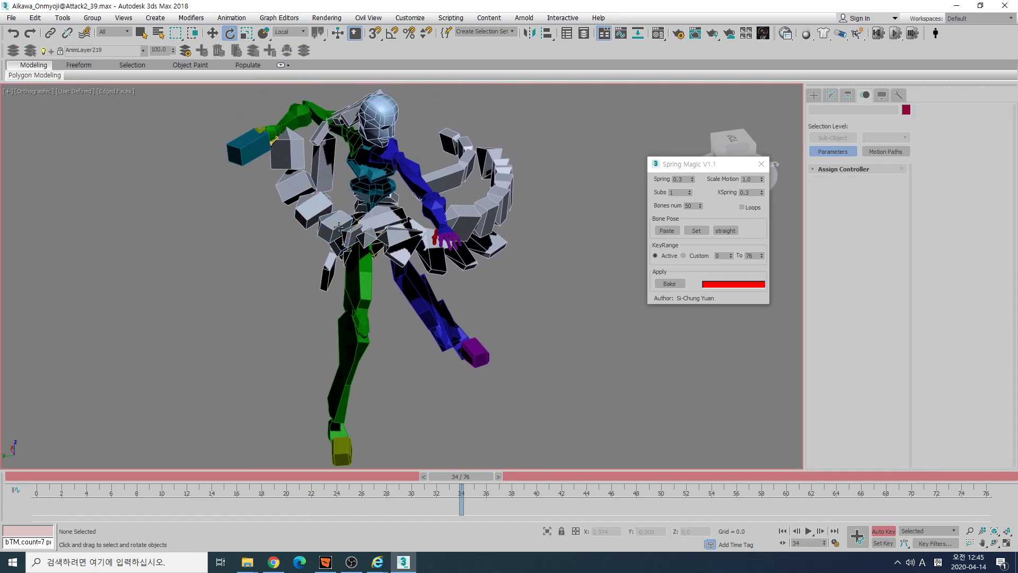
pyautogui.click(489, 285)
pyautogui.press('/')
pyautogui.press('f')
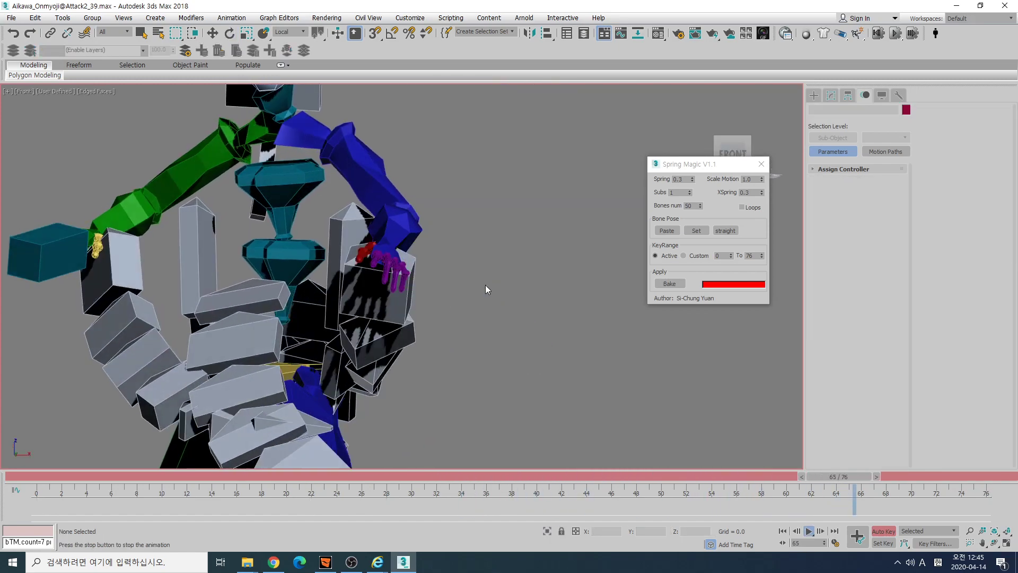
pyautogui.scroll(-5, 444, 297)
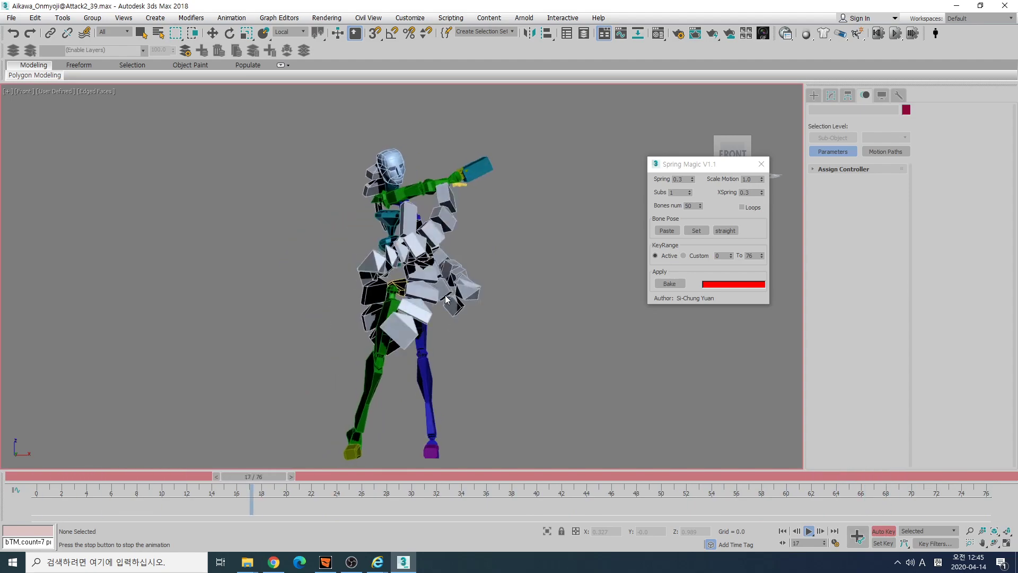
pyautogui.press('/')
pyautogui.click(325, 282)
pyautogui.click(334, 266)
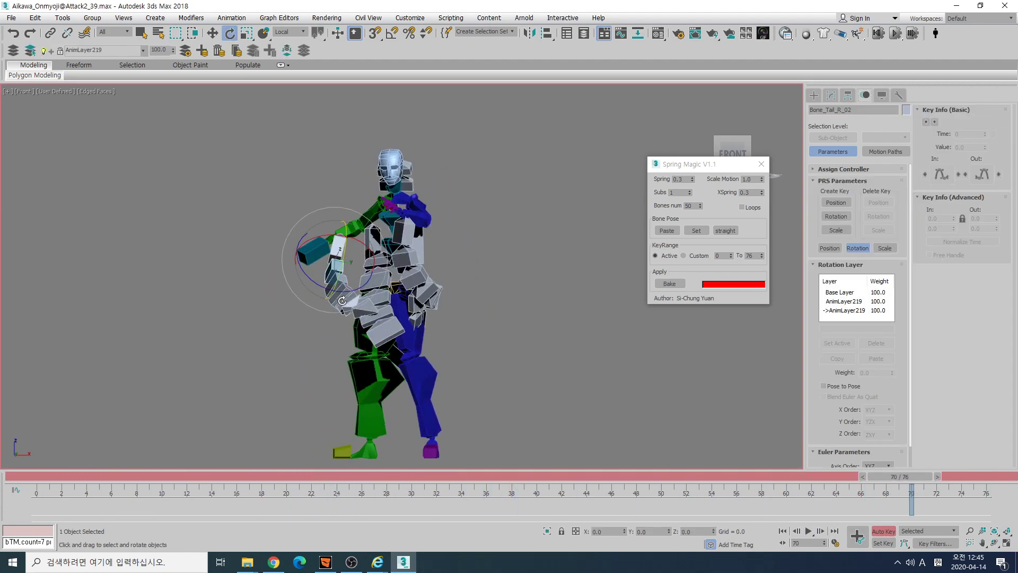
pyautogui.click(338, 283)
pyautogui.click(349, 300)
pyautogui.moveTo(336, 476); pyautogui.dragTo(32, 478)
pyautogui.click(528, 303)
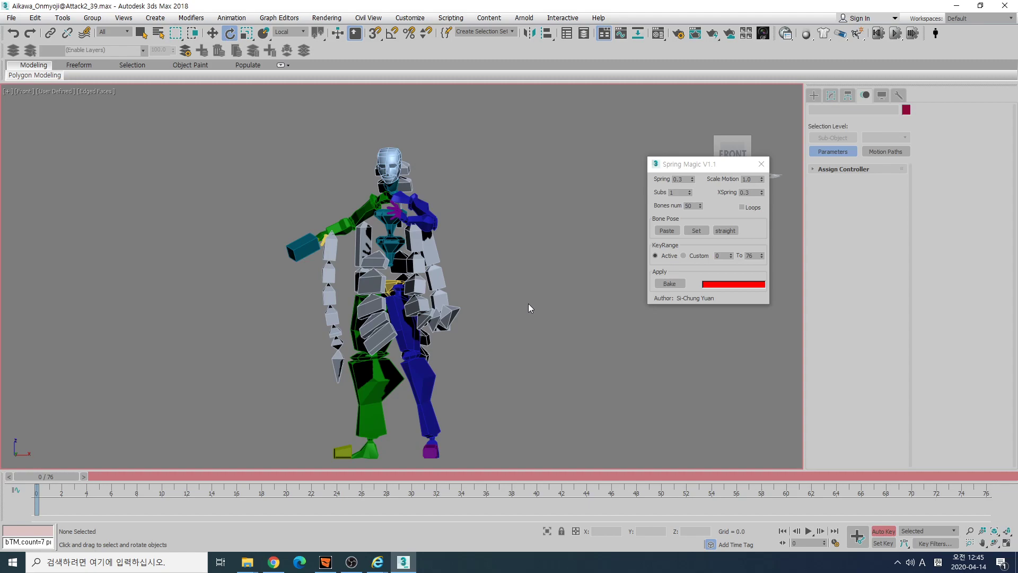
# Play back the tail swing from frame 18, then select the whole tail chain at frame 0
pyautogui.press('/')
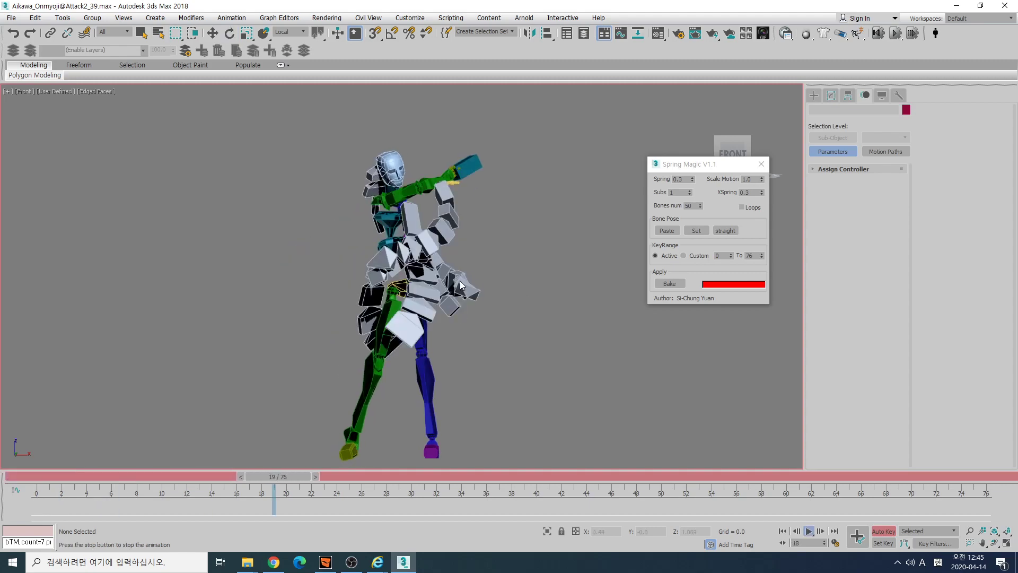
pyautogui.press('/')
pyautogui.click(270, 477)
pyautogui.press('/')
pyautogui.press('/')
pyautogui.press('/')
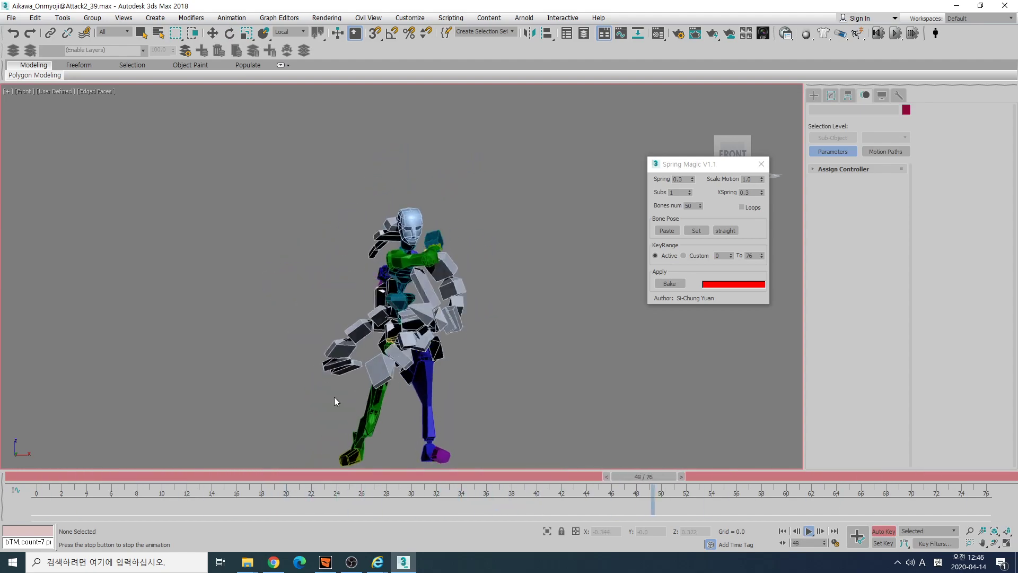
pyautogui.press('/')
pyautogui.press('/')
pyautogui.press('/')
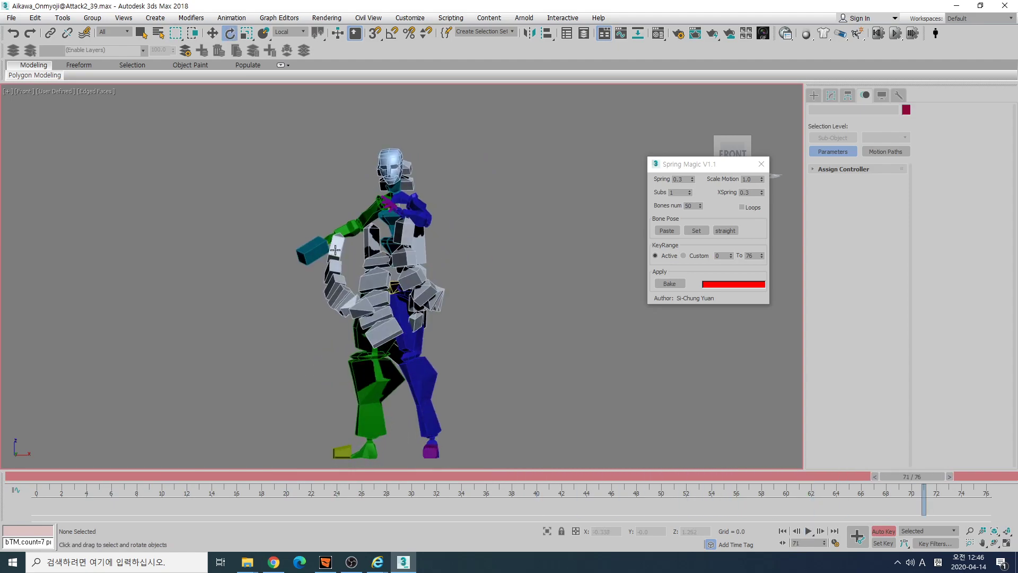
pyautogui.doubleClick(336, 249)
pyautogui.press('Home')
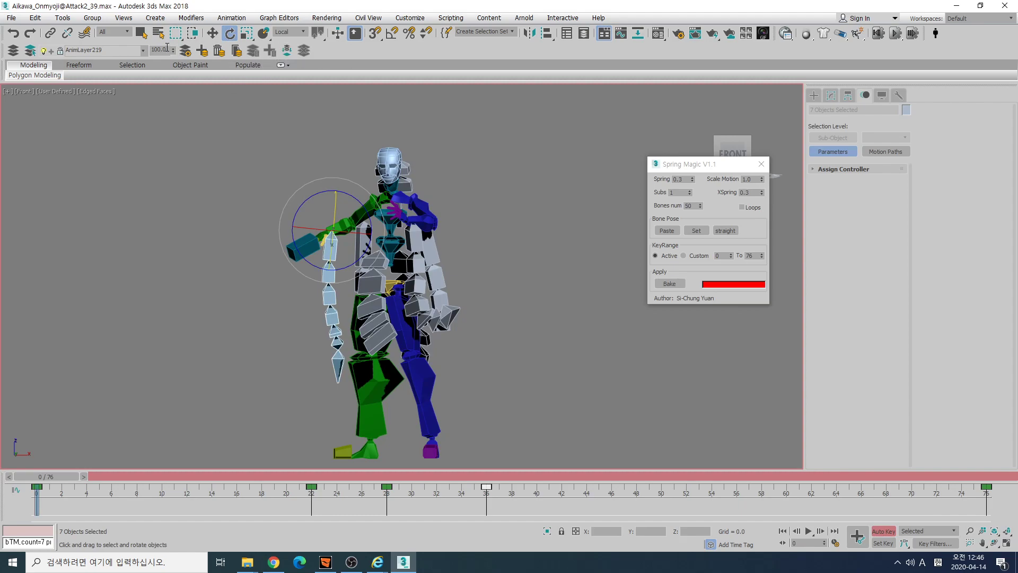
# Collapse AnimLayer219 onto the Base Layer, then disable animation layers on the tail chain
pyautogui.click(288, 56)
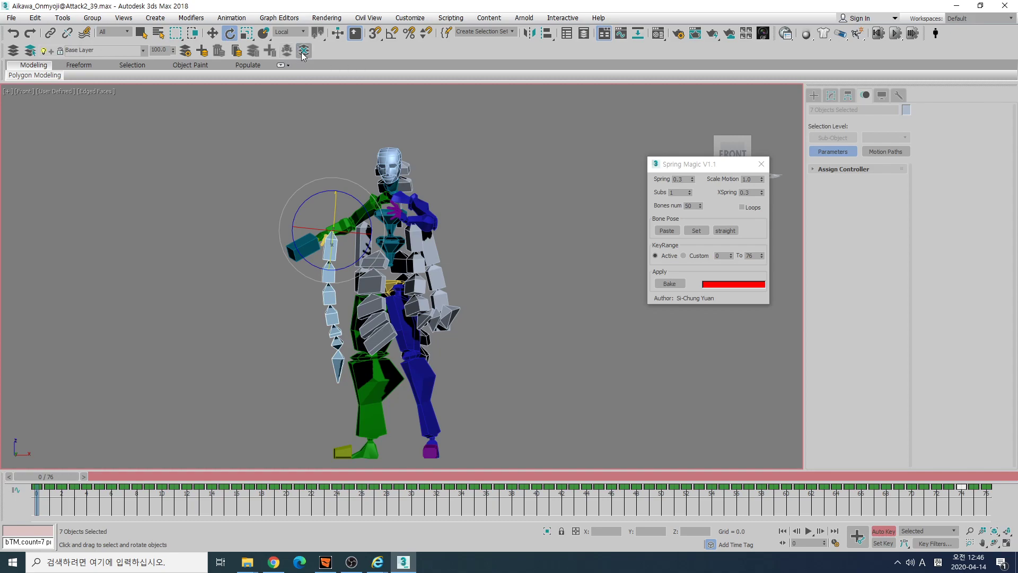
pyautogui.click(302, 52)
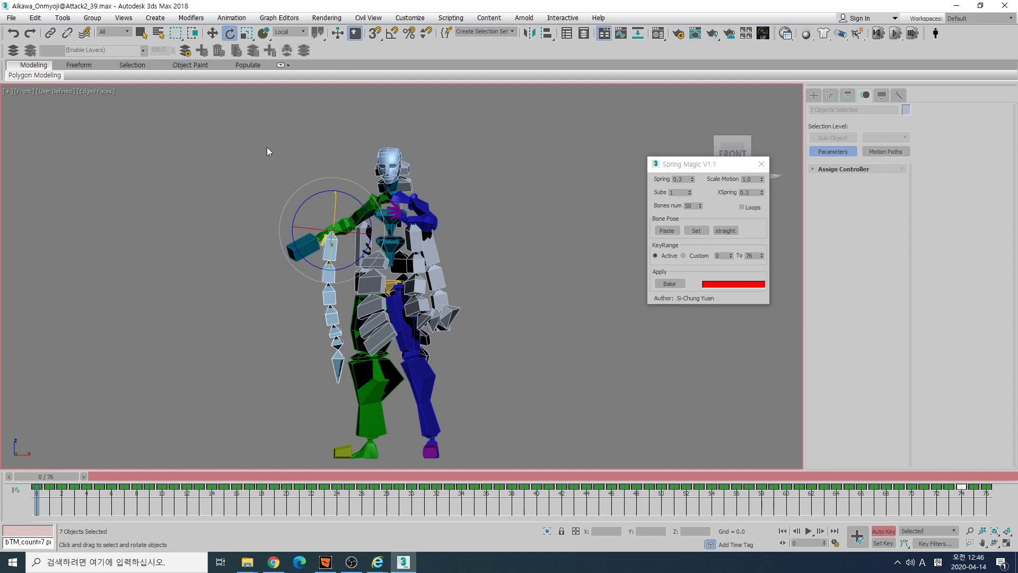